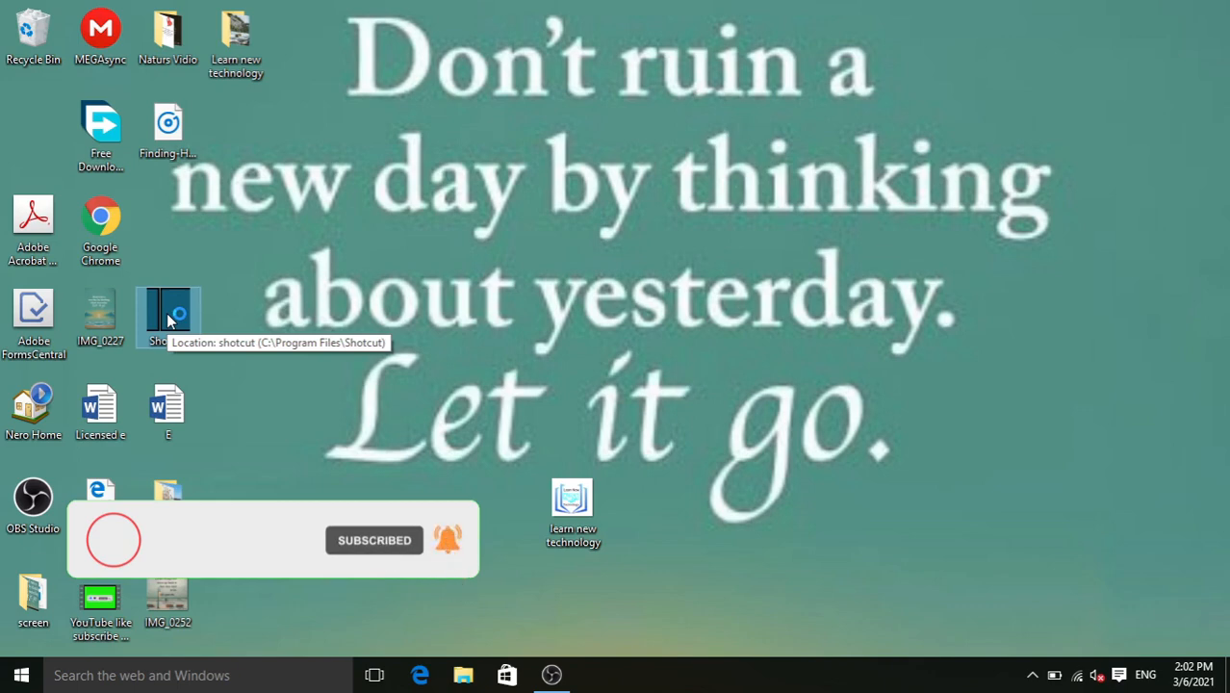
Launch Shotcut and start a new project named How to export video with the Automatic video mode.
double_click(167, 311)
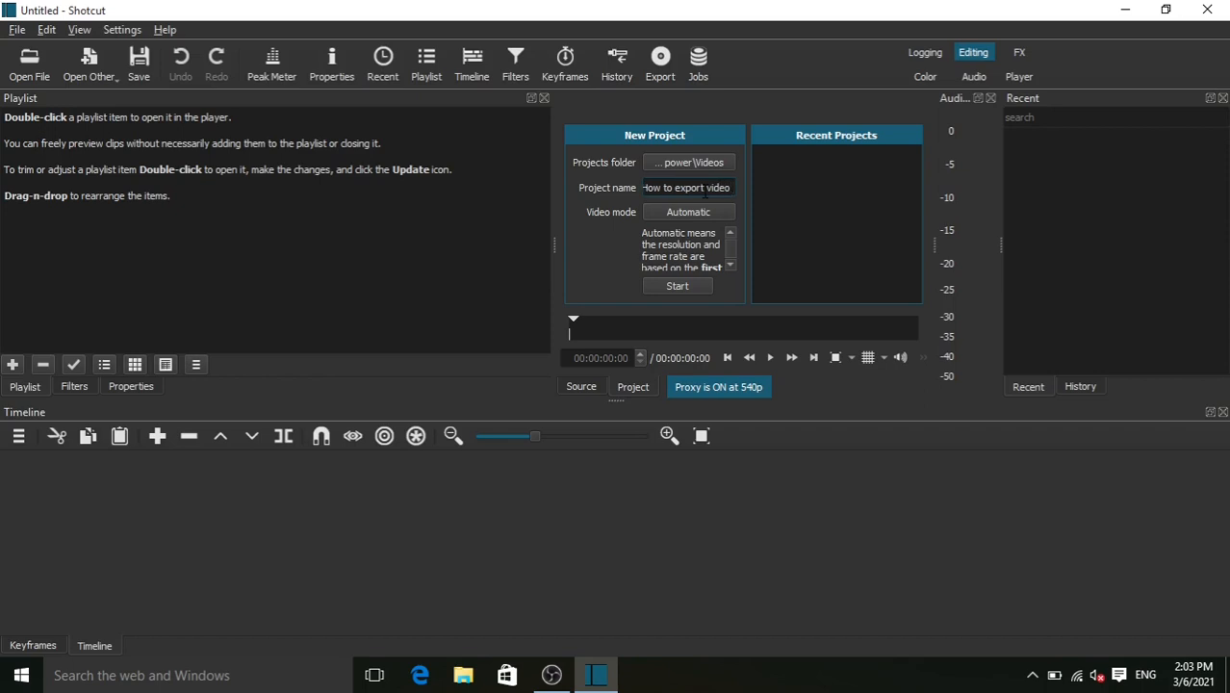
click(677, 286)
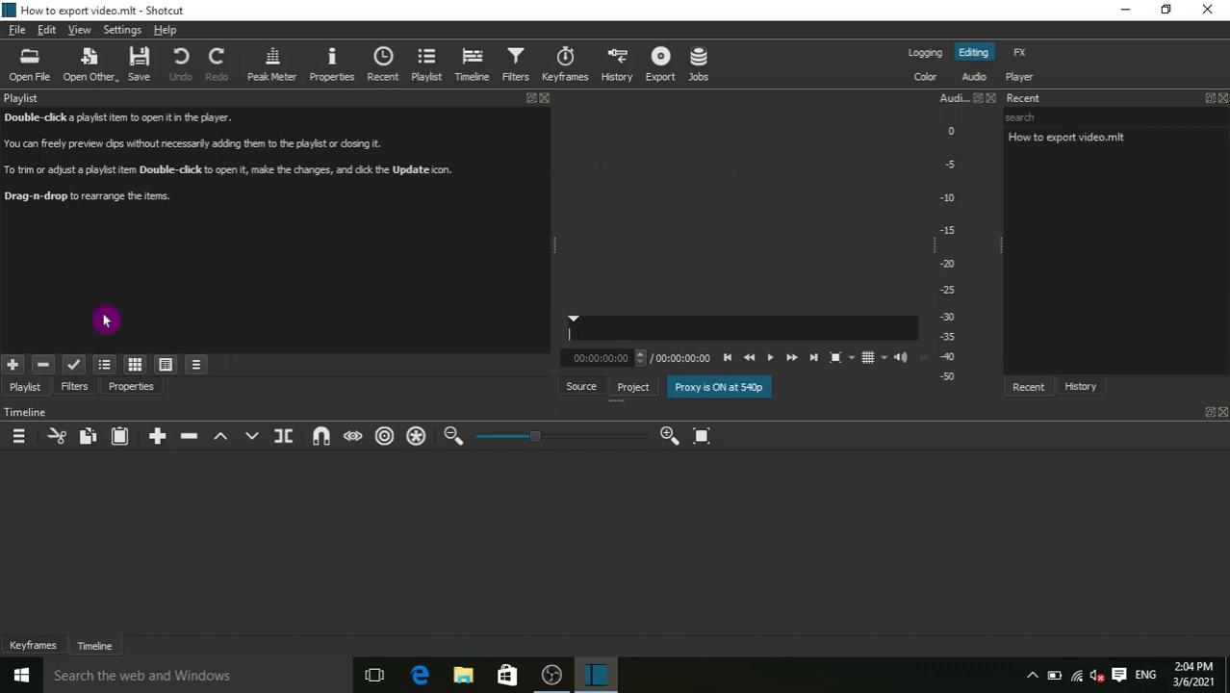
Open the video Pexels Videos 1291114 from the Desktop's Learn new technology folder and add it to the playlist.
click(30, 67)
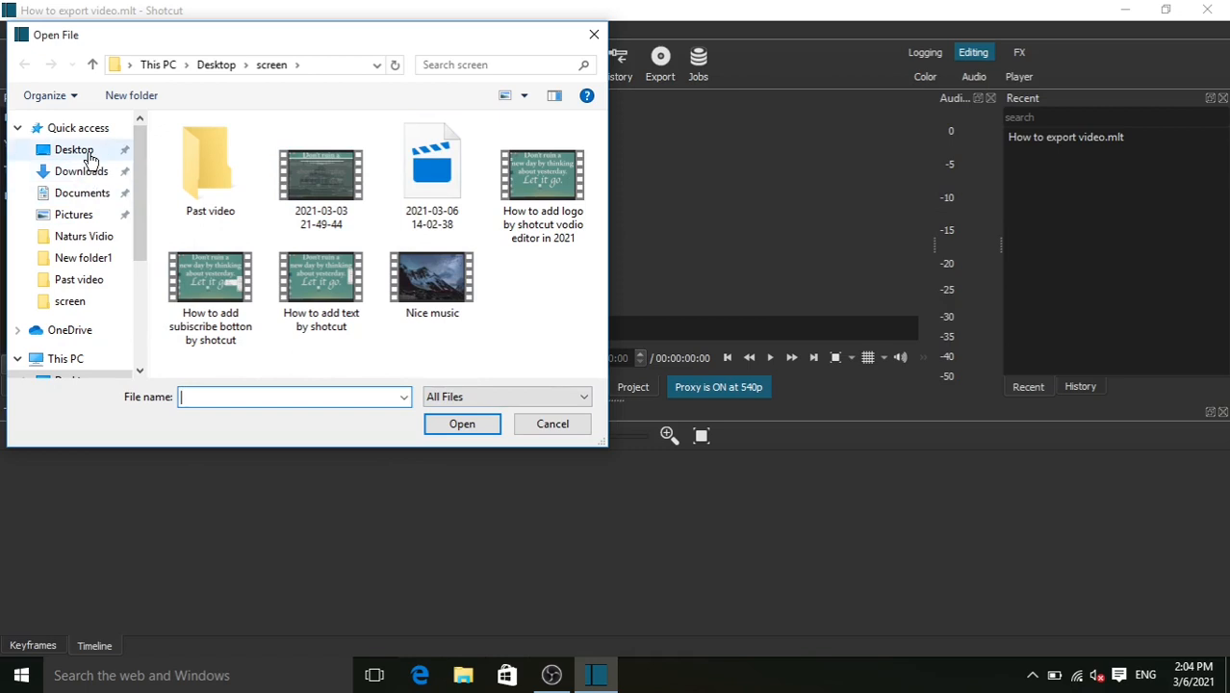
click(74, 150)
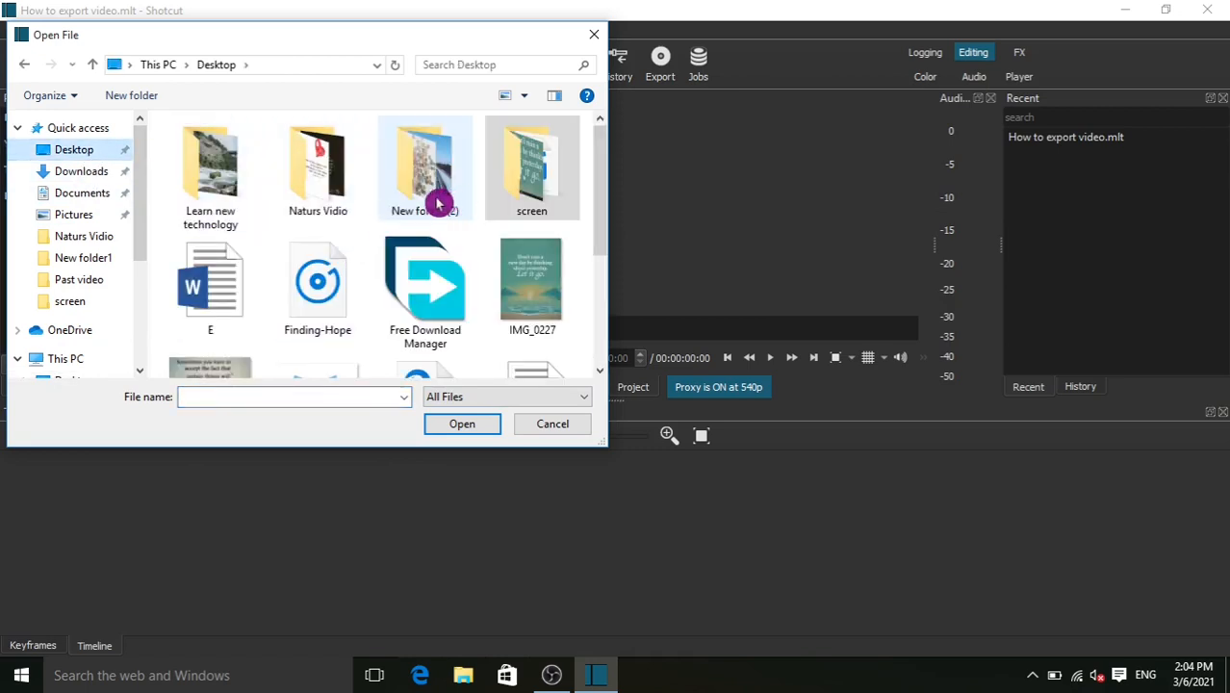
double_click(250, 204)
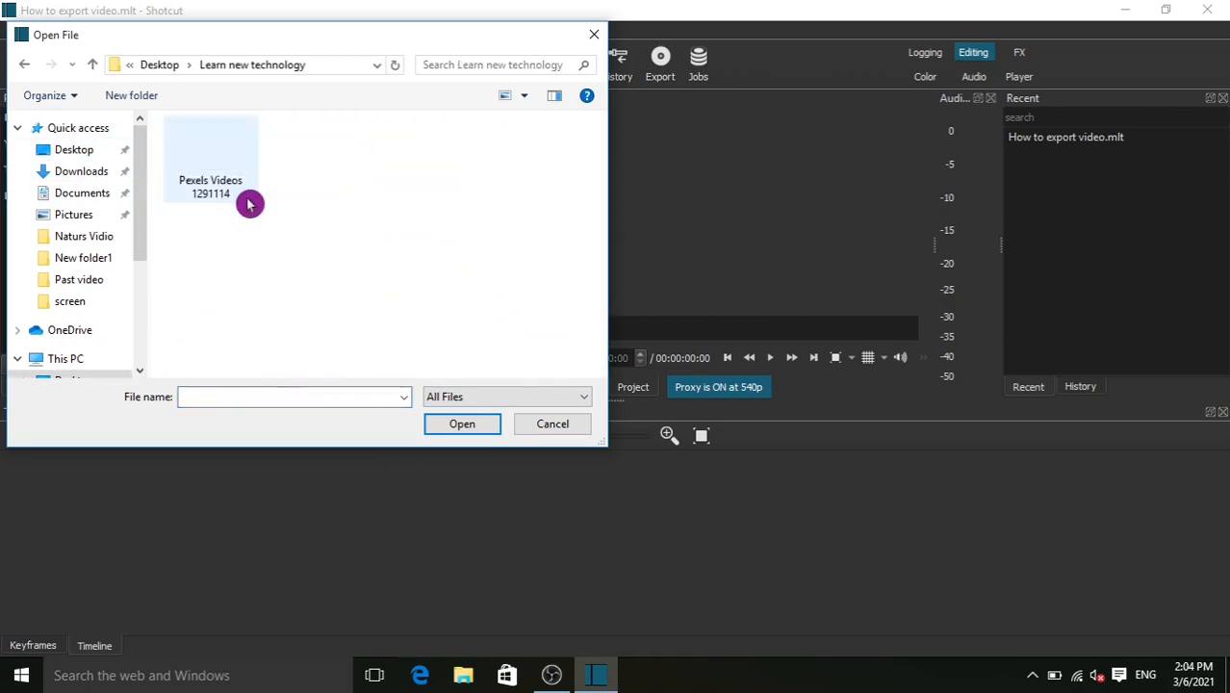
click(243, 195)
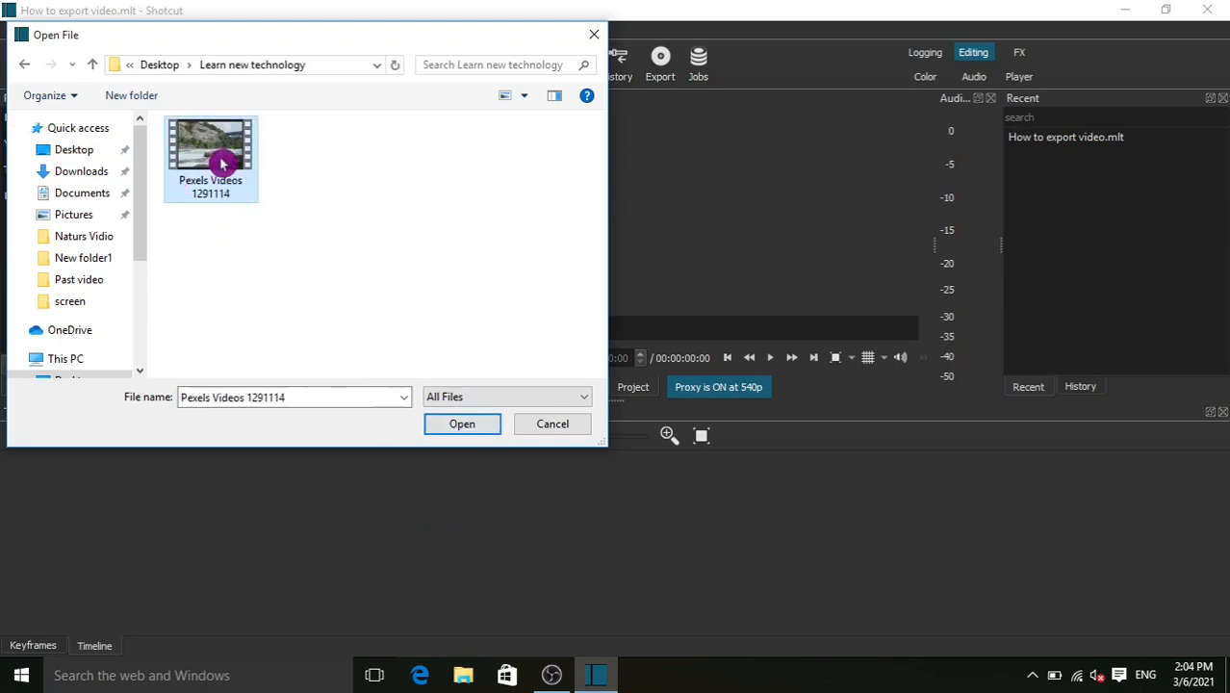
click(460, 425)
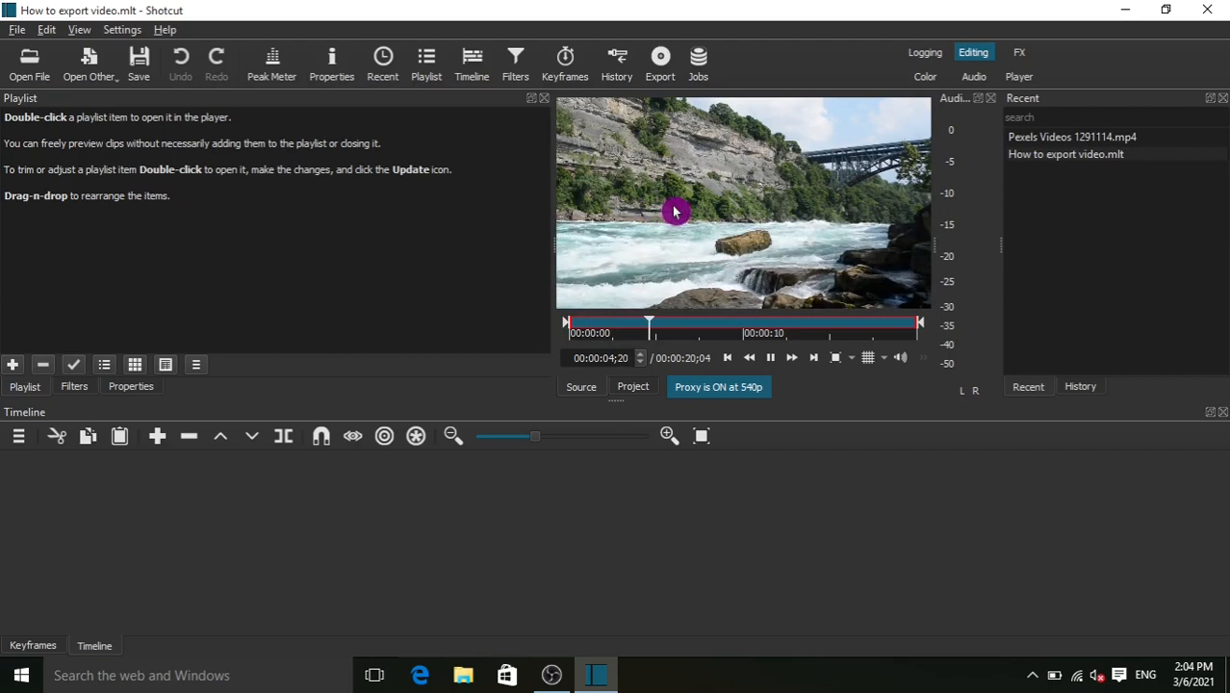
click(14, 366)
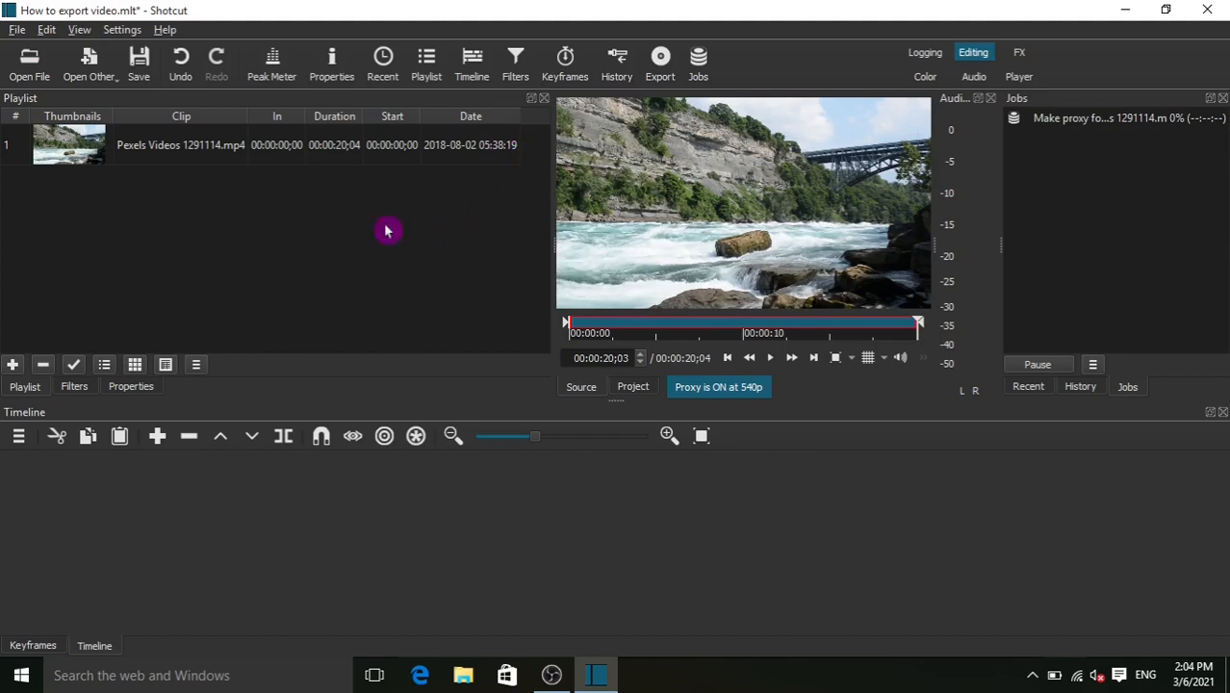
Add a video track to the timeline and place the Pexels Videos 1291114 clip at its very start.
click(20, 438)
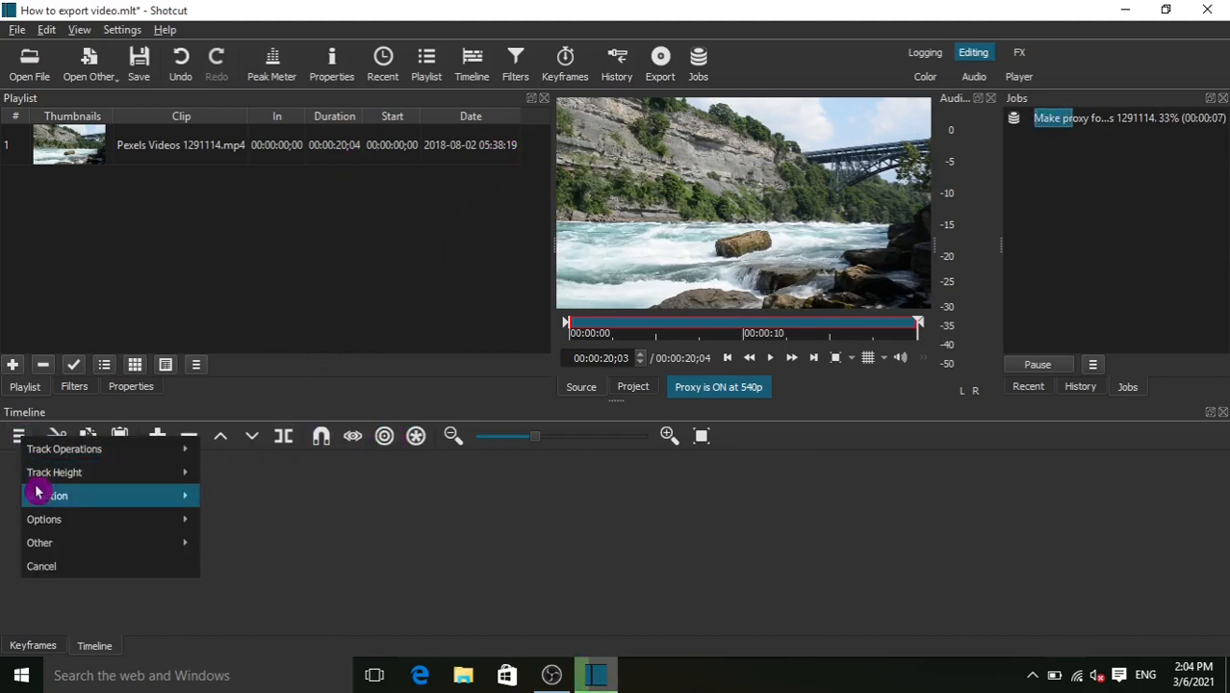
mouse_move(73, 455)
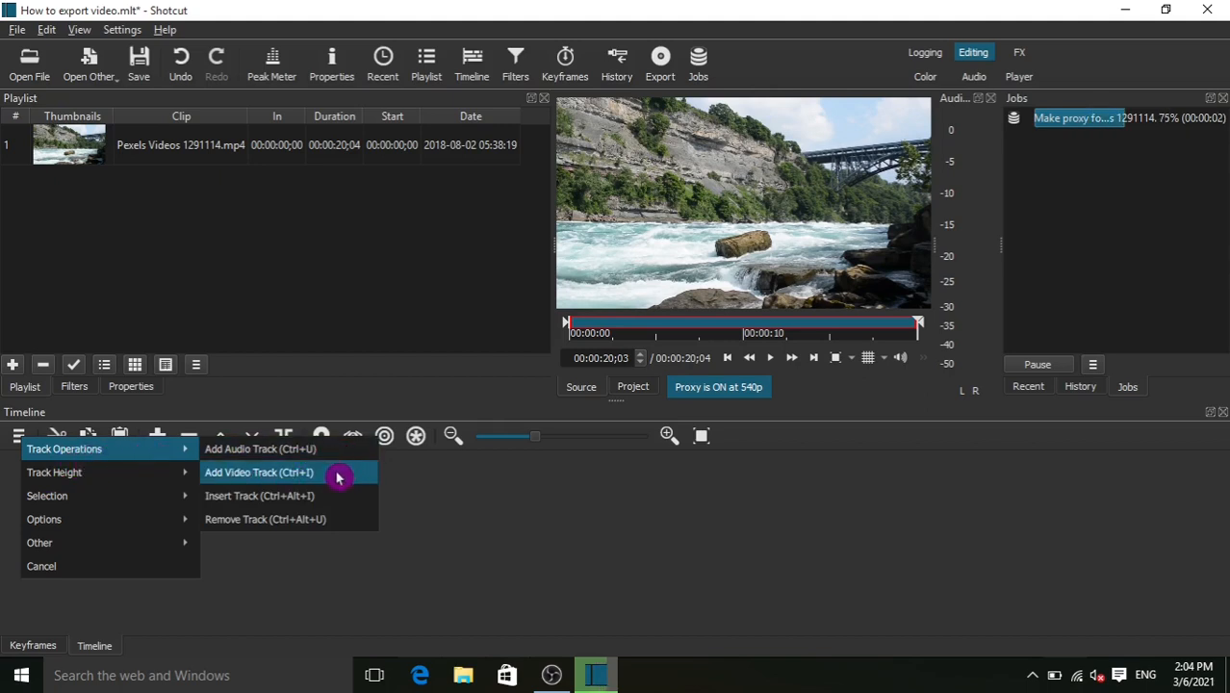
click(287, 479)
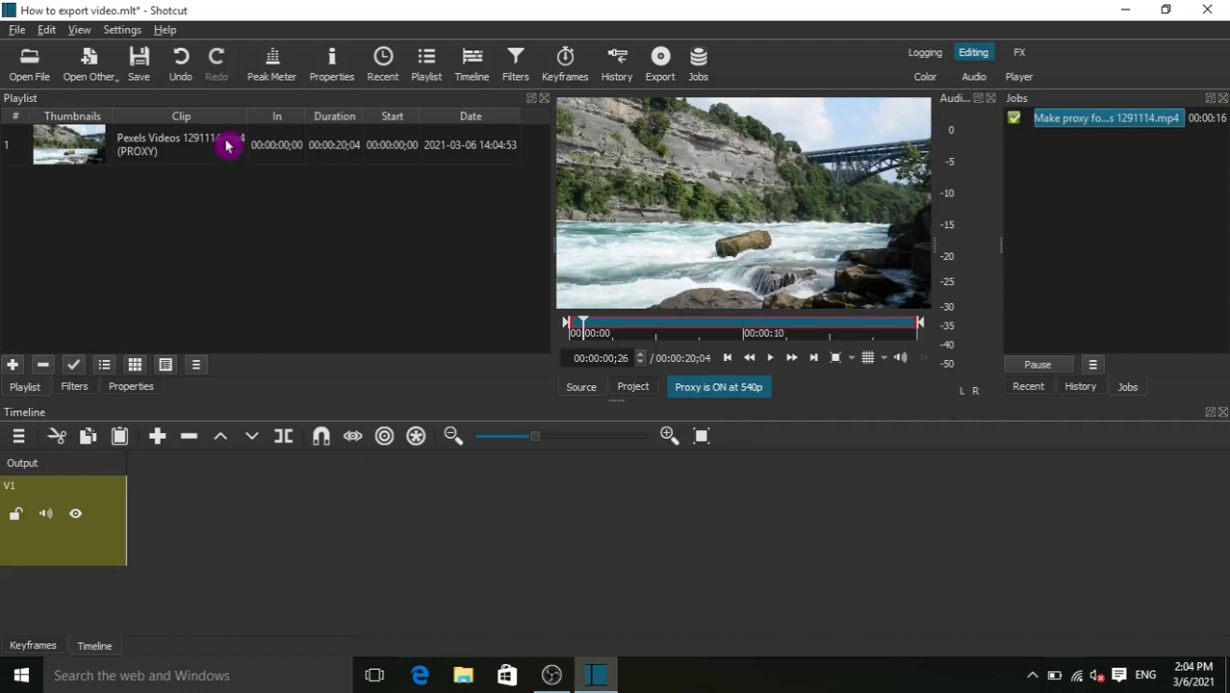
drag(216, 152, 356, 540)
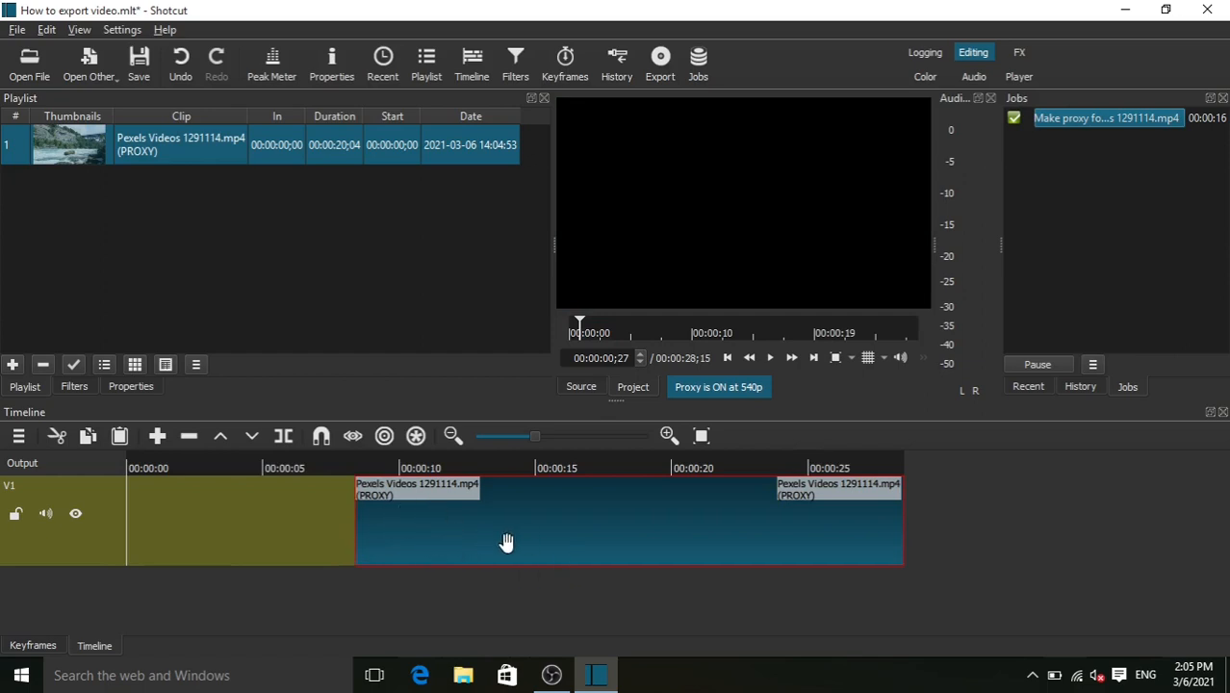
mouse_move(546, 545)
mouse_down()
mouse_move(303, 524)
mouse_move(313, 523)
mouse_up()
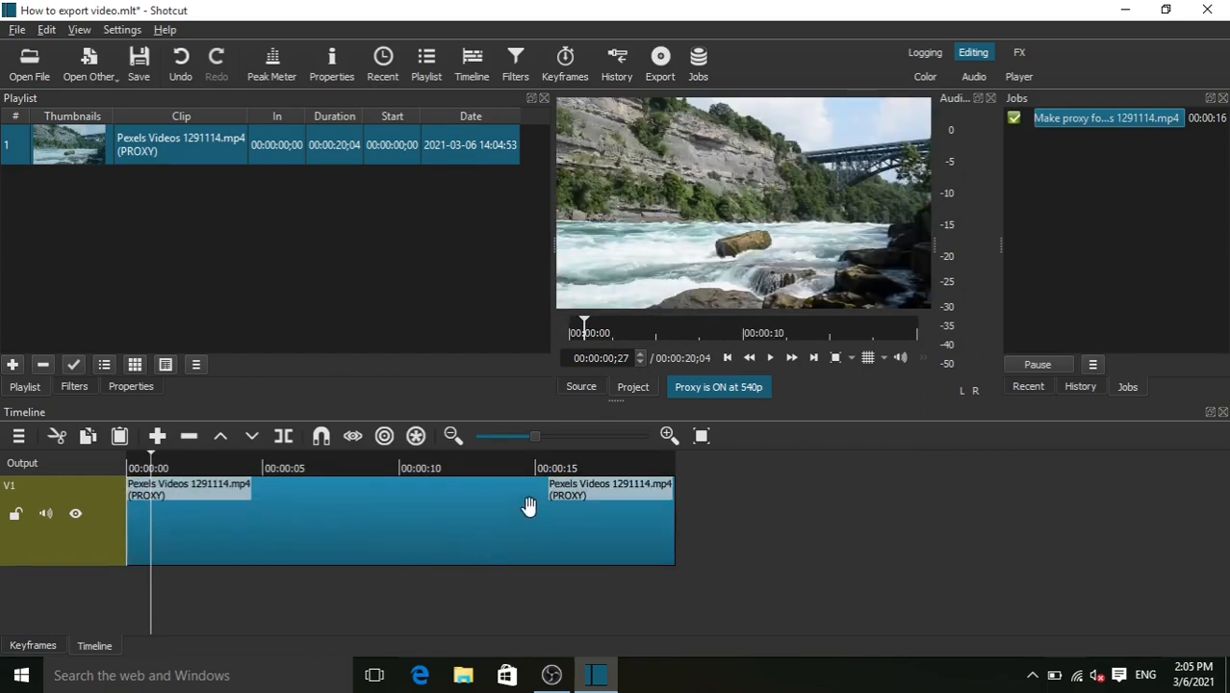
click(695, 278)
click(43, 518)
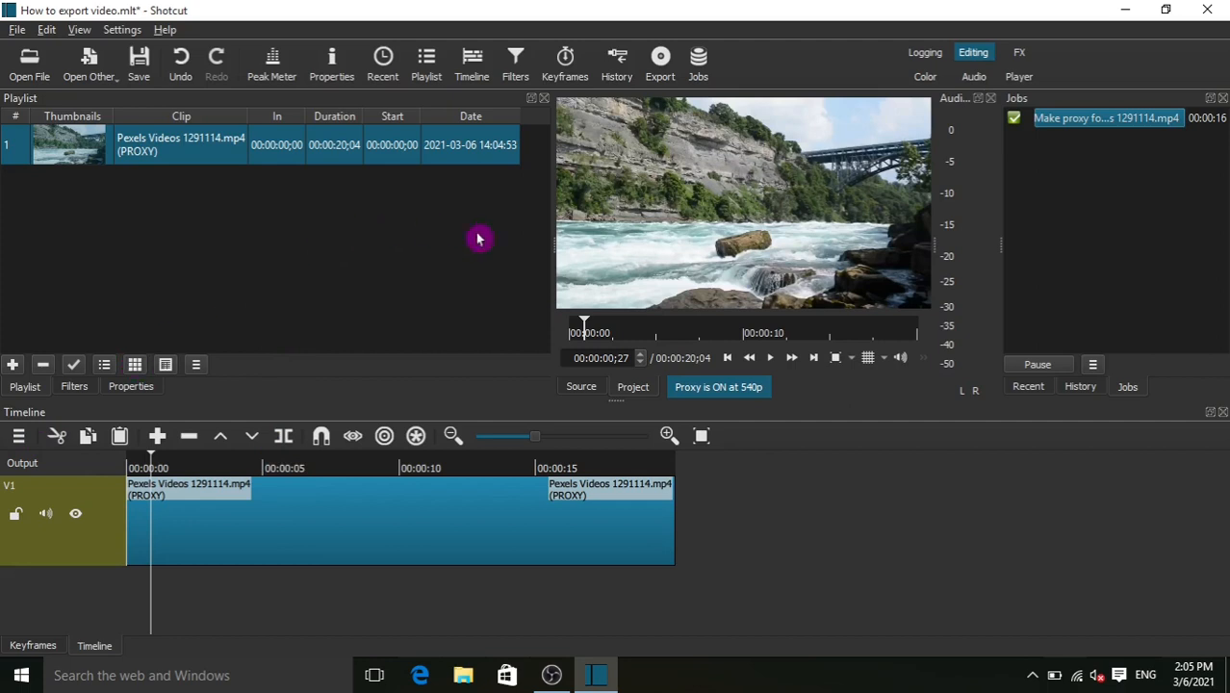
Export the timeline as an mp4 file named How to export video by shutcut to the Desktop.
click(662, 80)
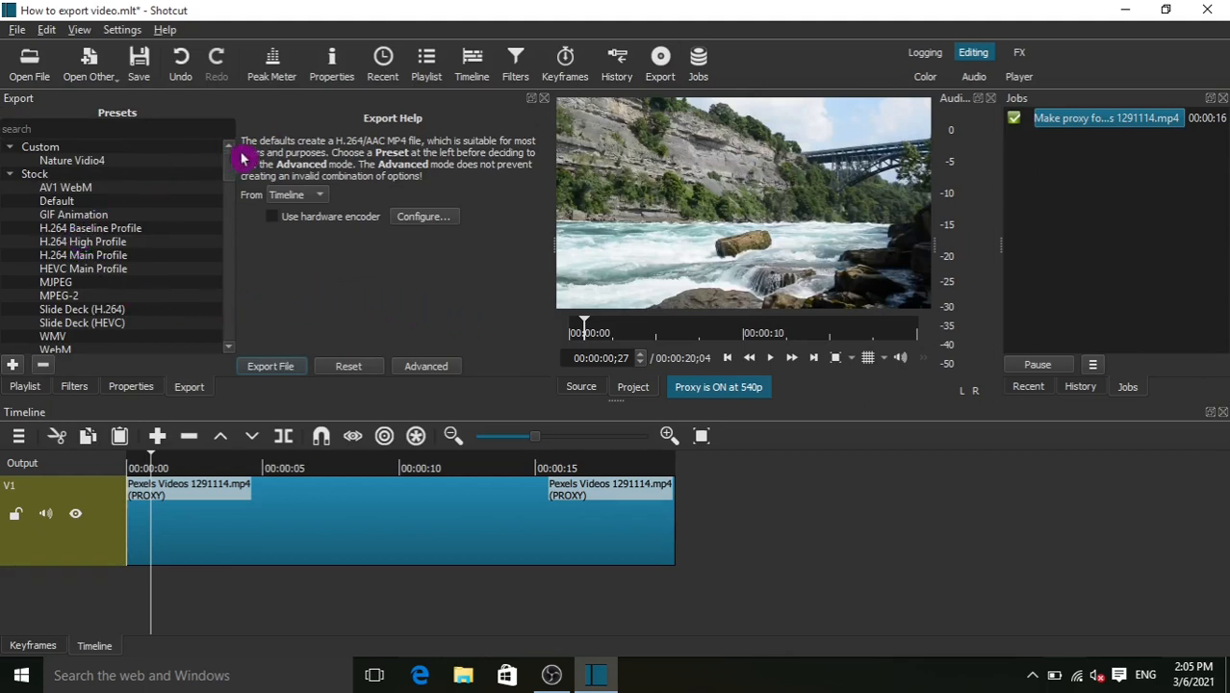
click(270, 367)
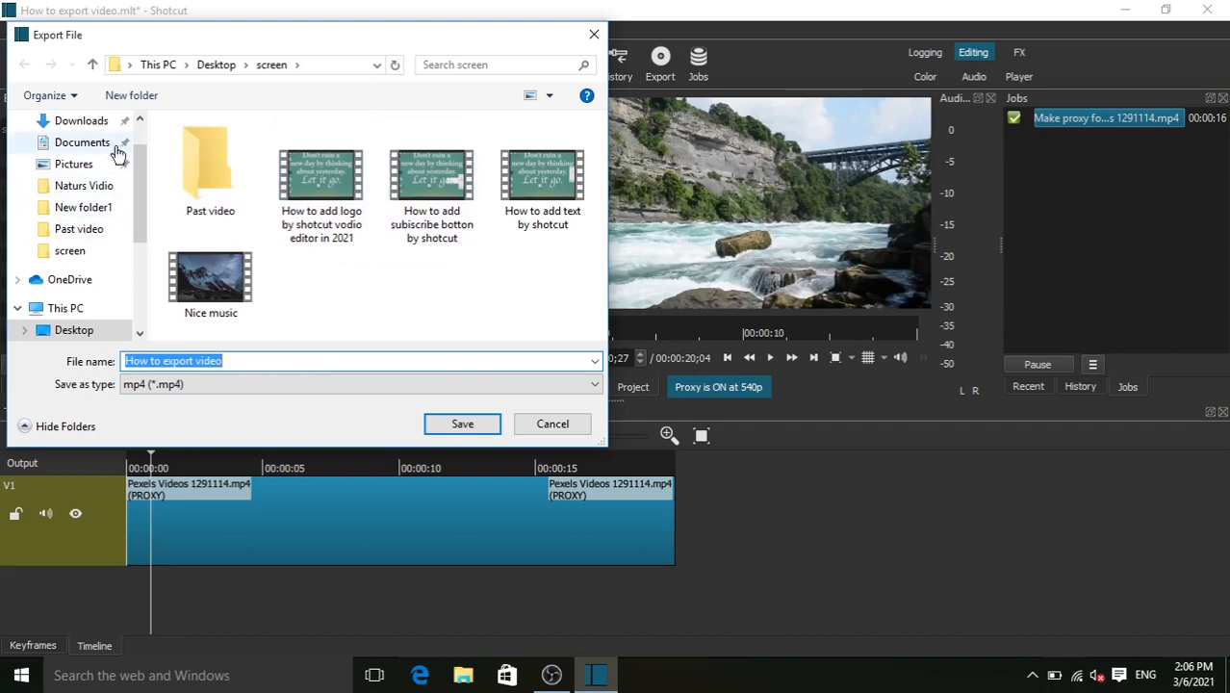
scroll(117, 157, up, 1)
click(77, 150)
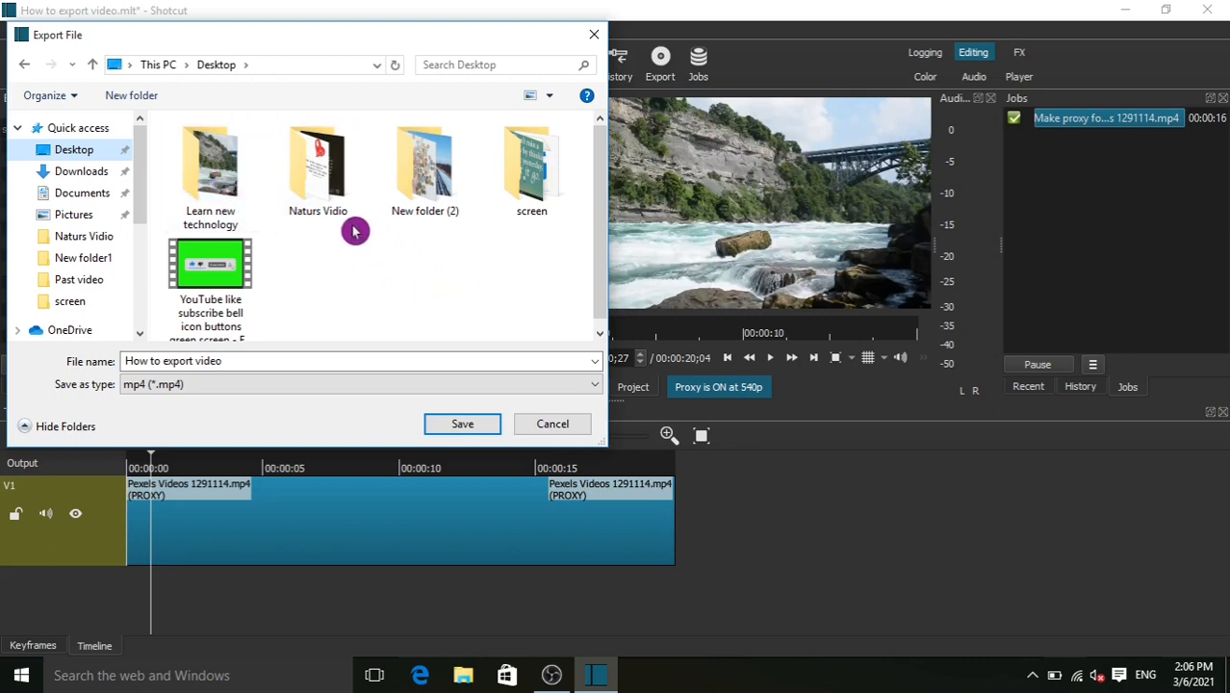
click(222, 202)
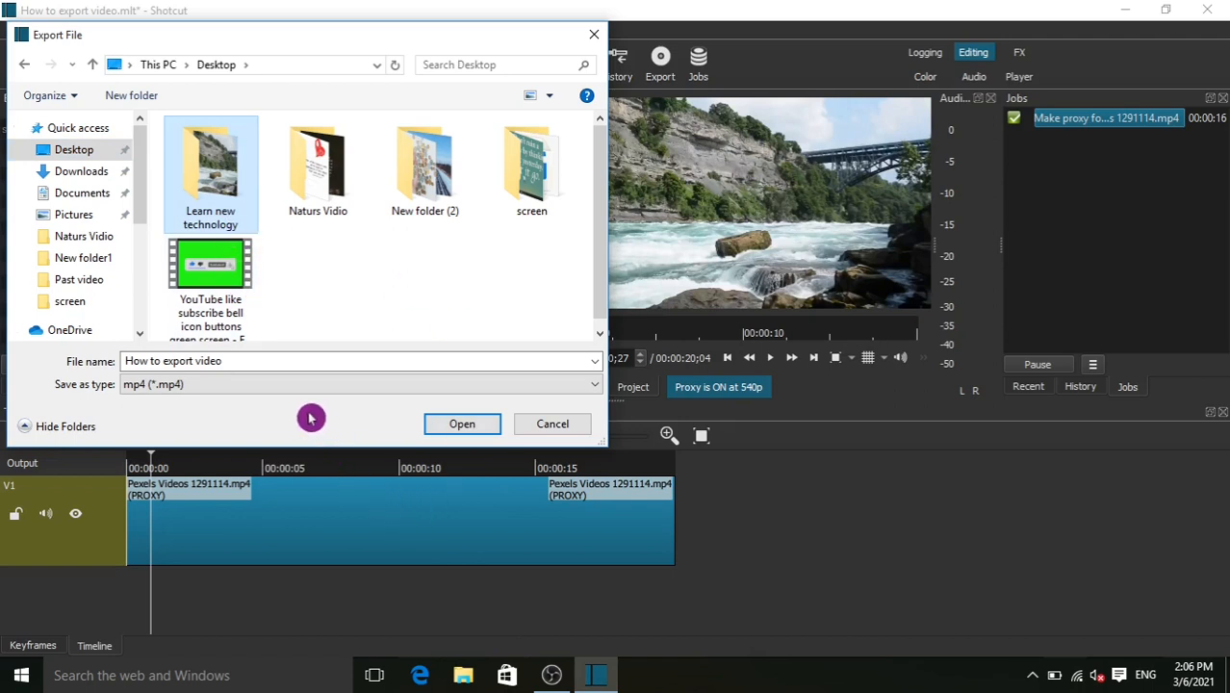
click(256, 363)
click(254, 361)
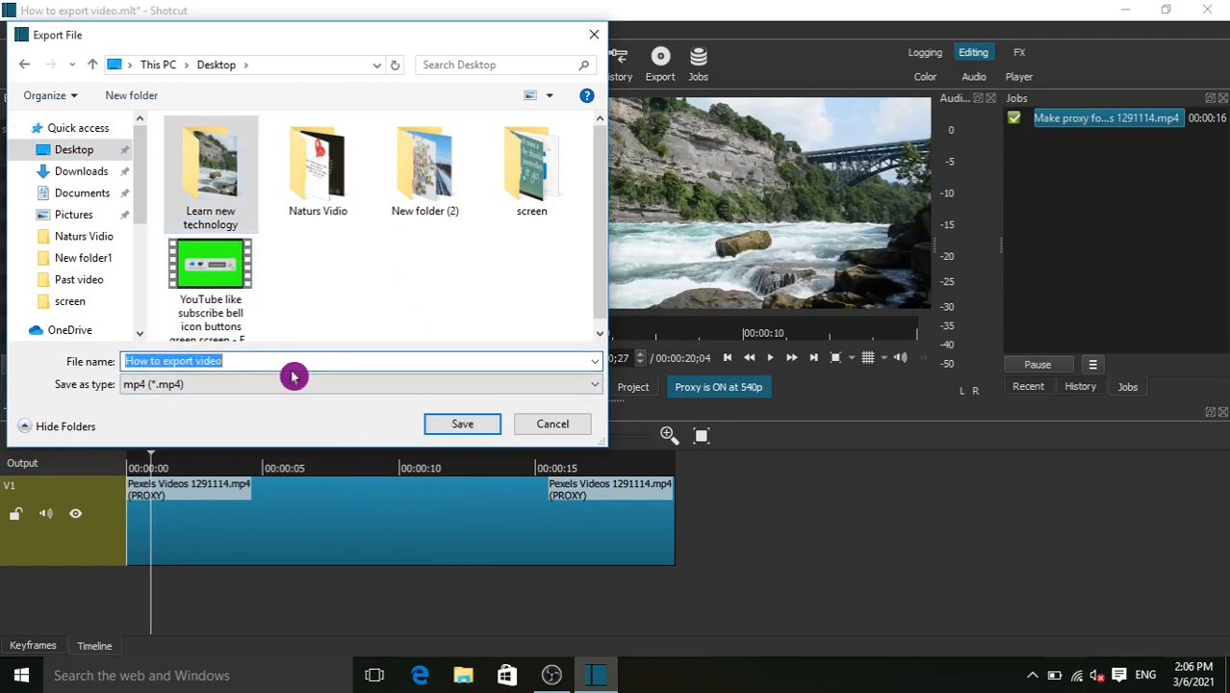
click(269, 361)
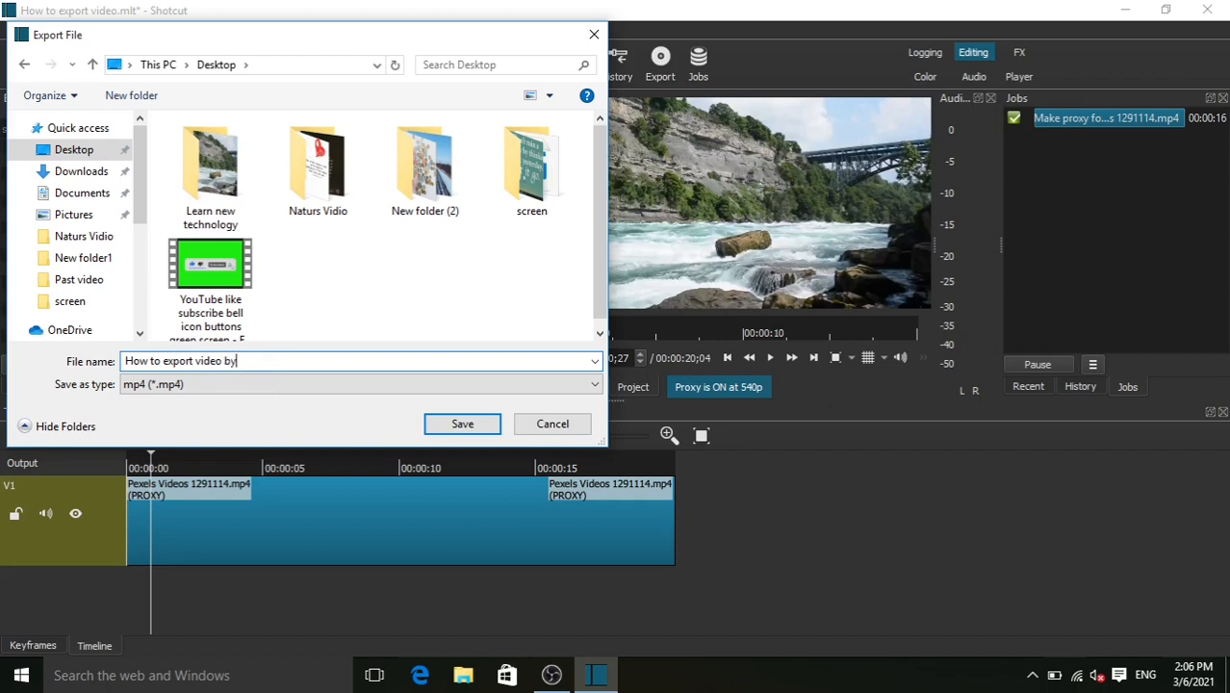
text(by h)
key(BackSpace)
text(shutcut)
click(463, 427)
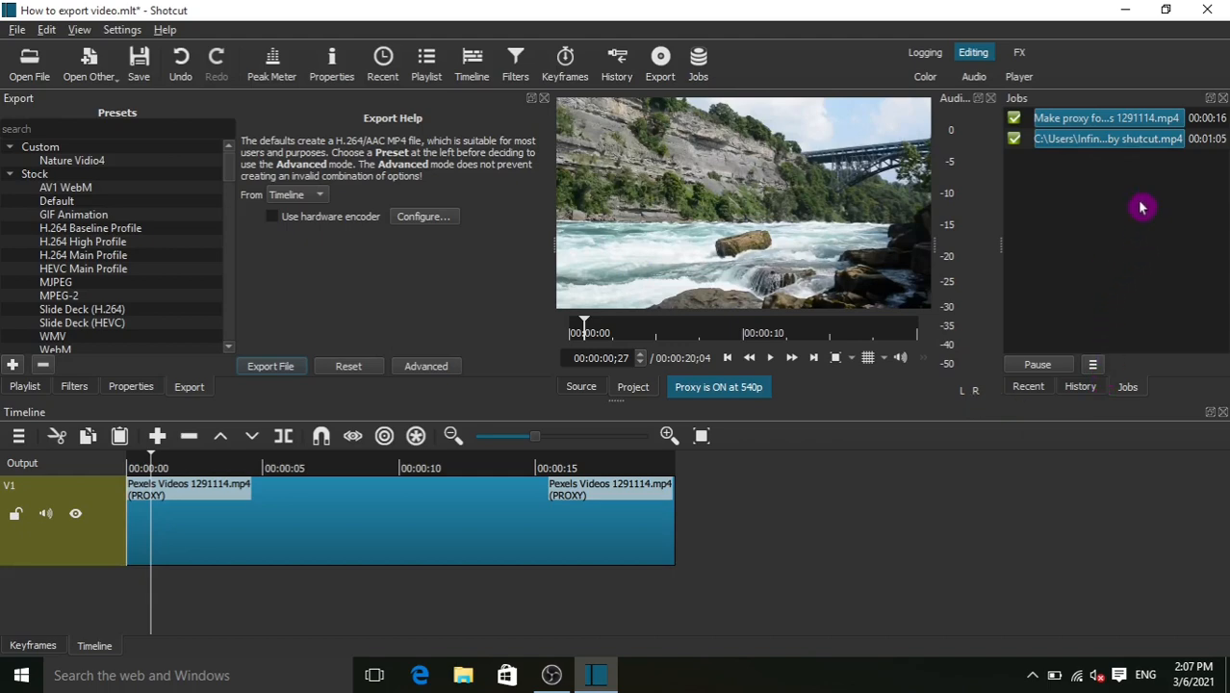
click(44, 77)
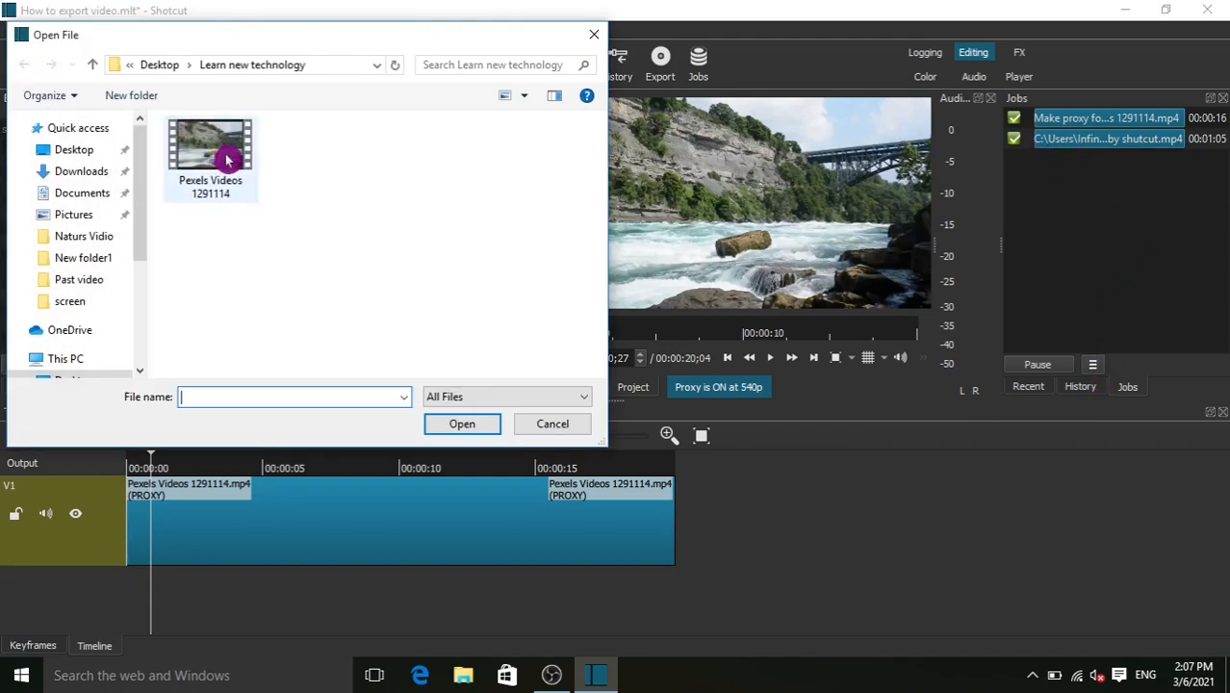
click(102, 160)
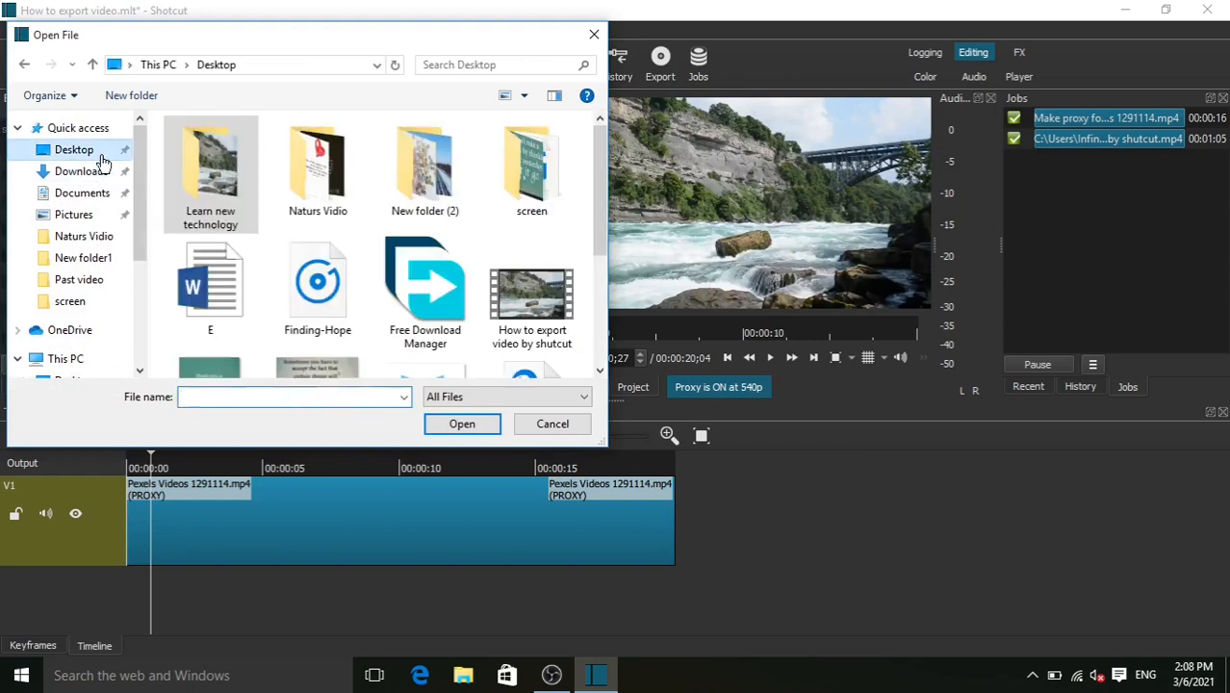
double_click(225, 211)
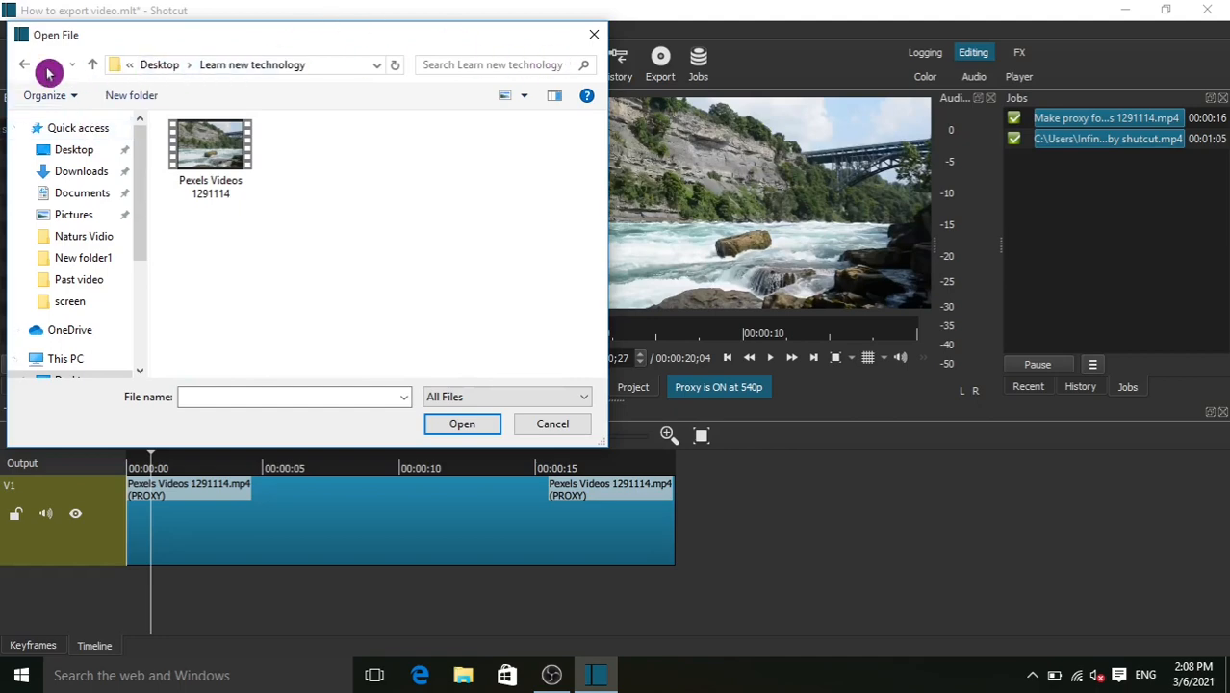
click(592, 40)
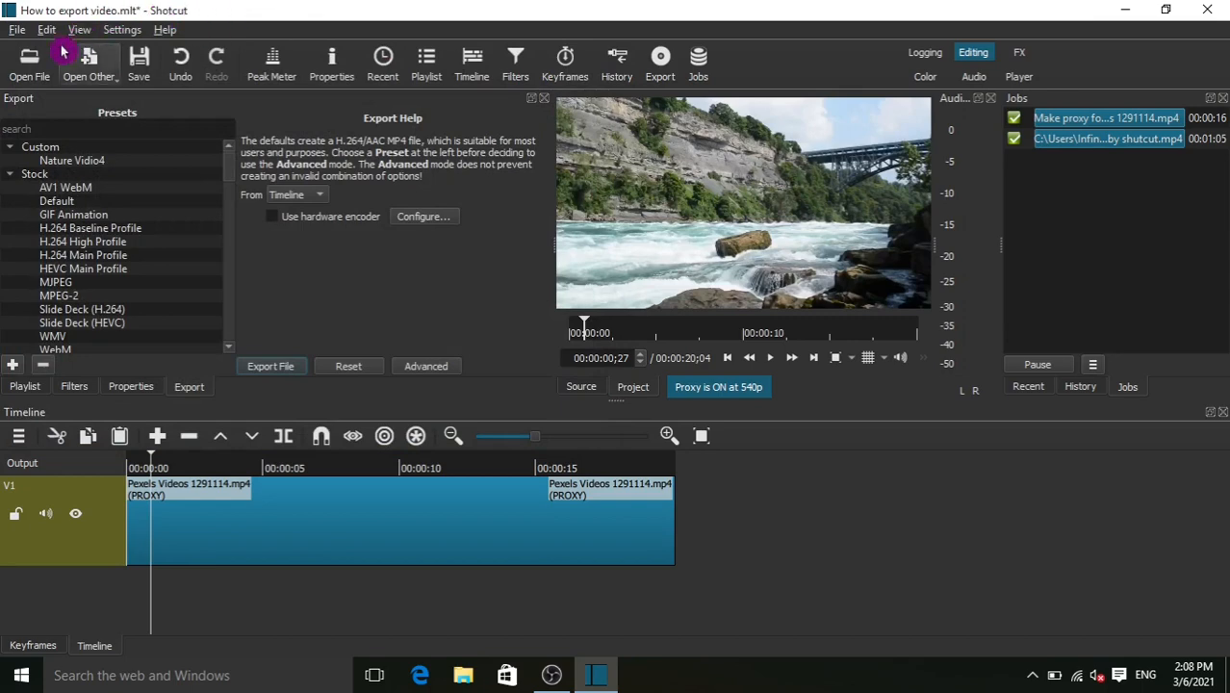
Open the exported video How to export video by shutcut from the Desktop and add it to the playlist.
click(32, 56)
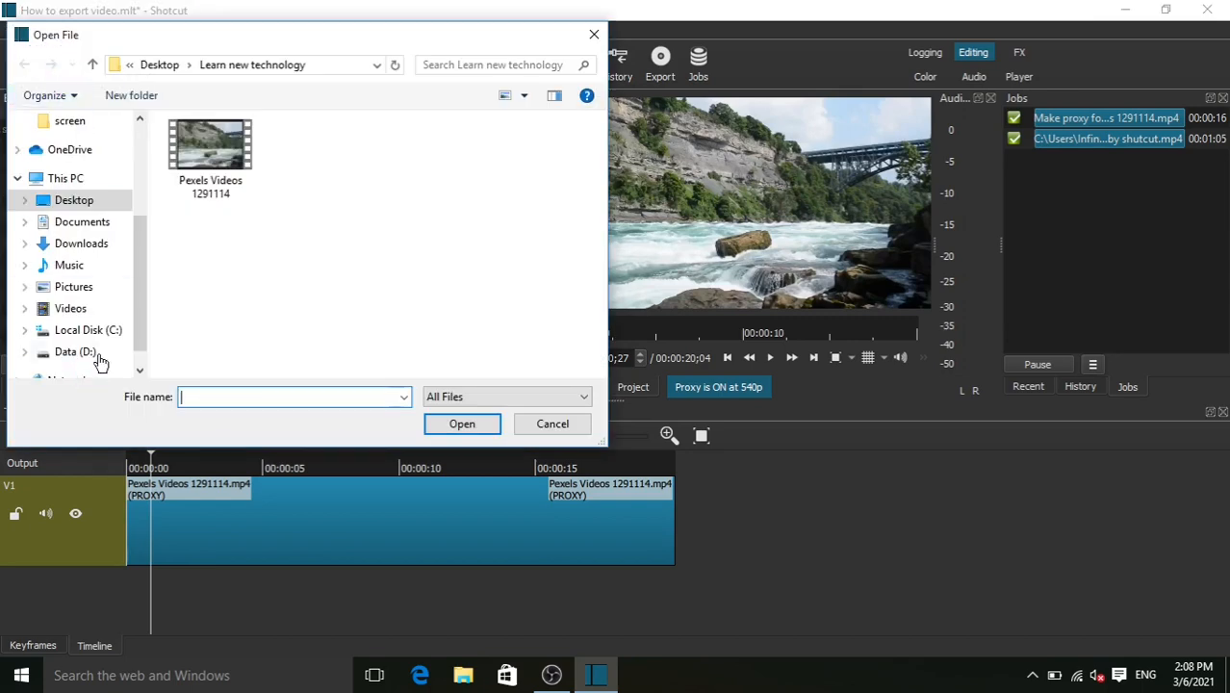
click(104, 362)
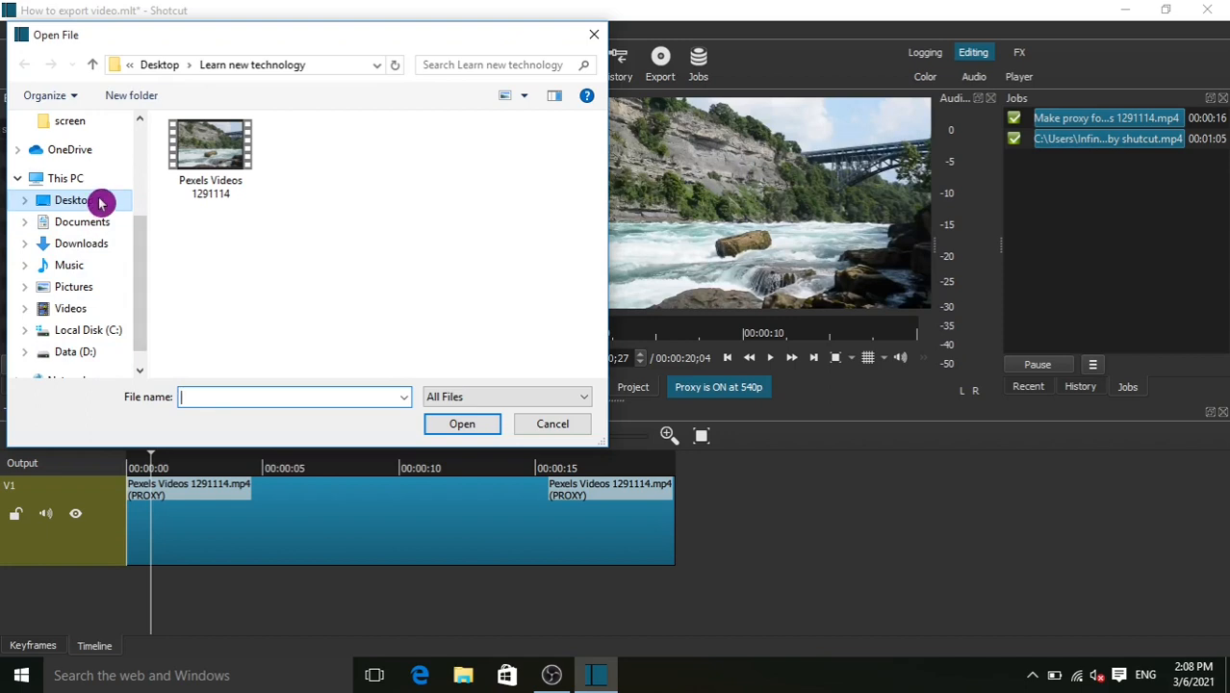
click(100, 202)
scroll(296, 241, down, 5)
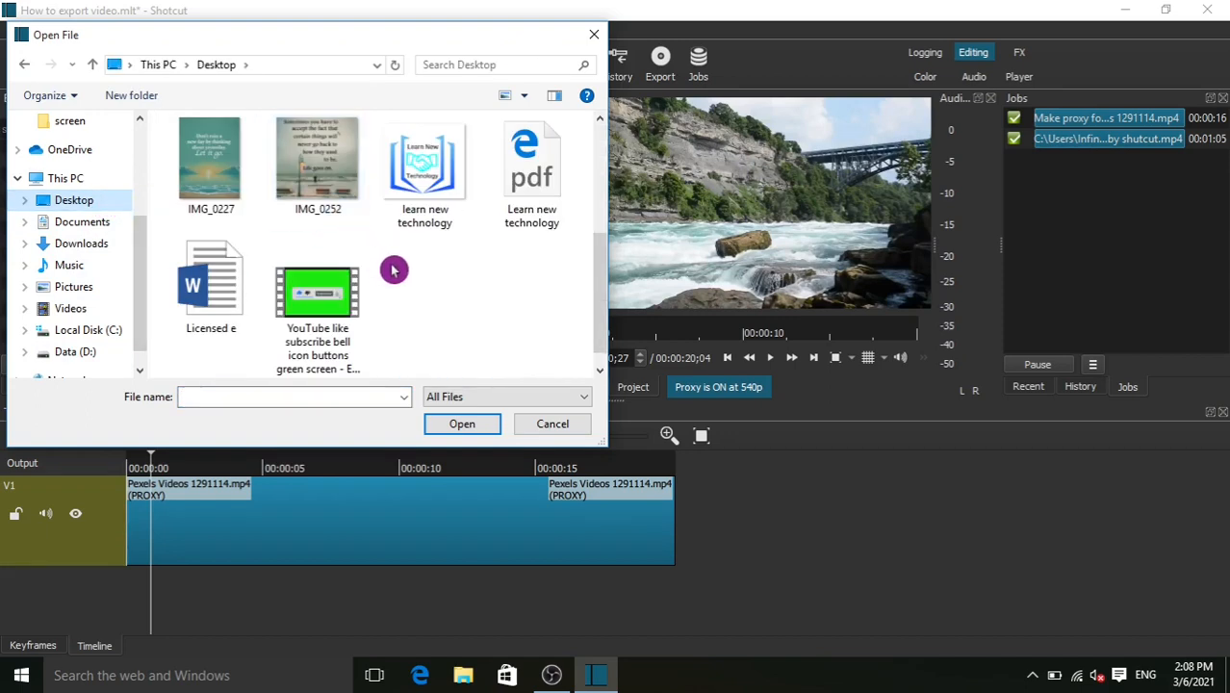
scroll(457, 280, up, 1)
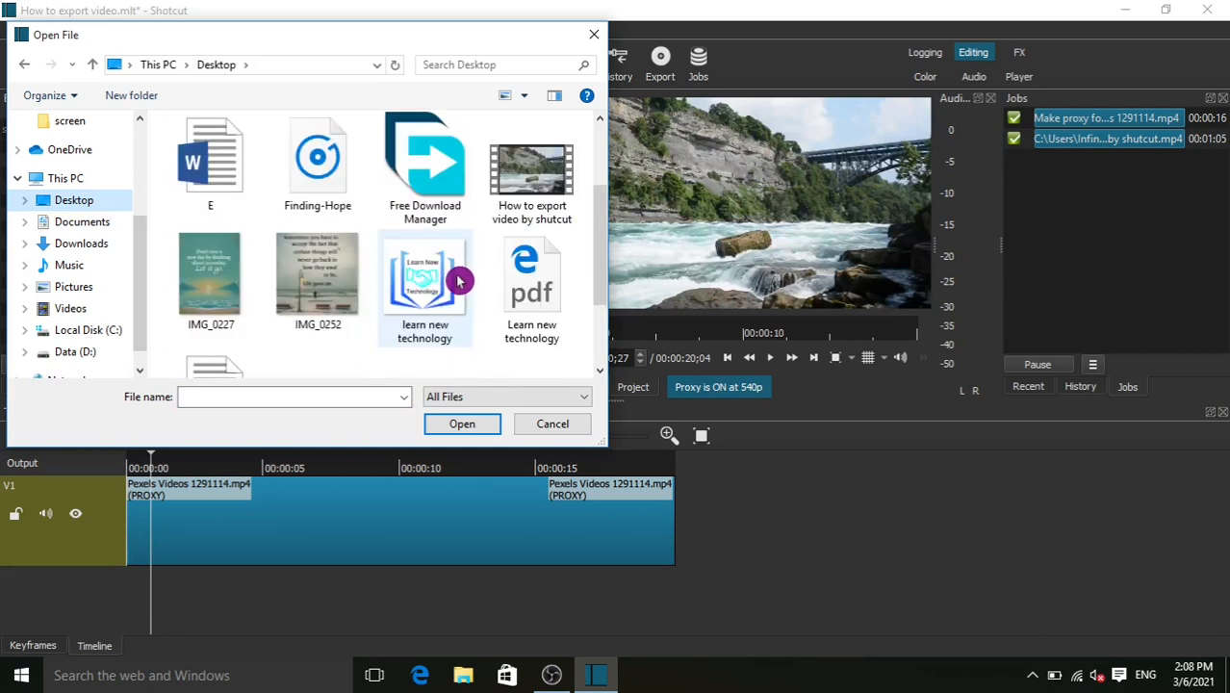
click(544, 194)
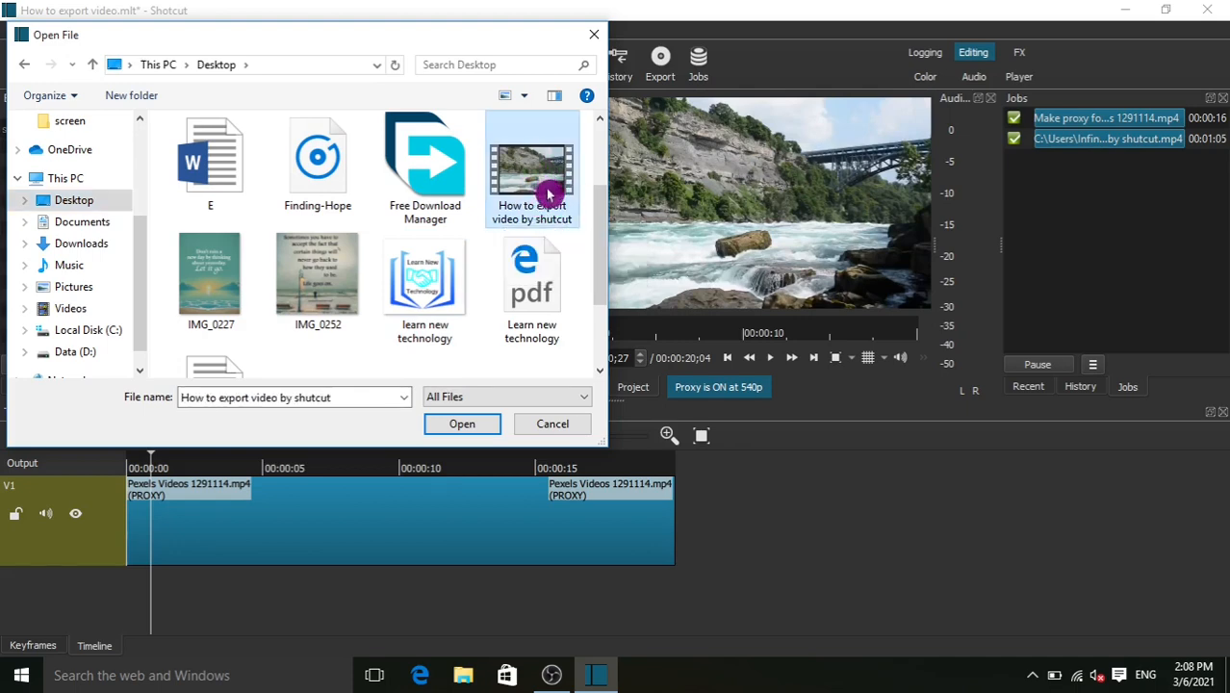
click(470, 421)
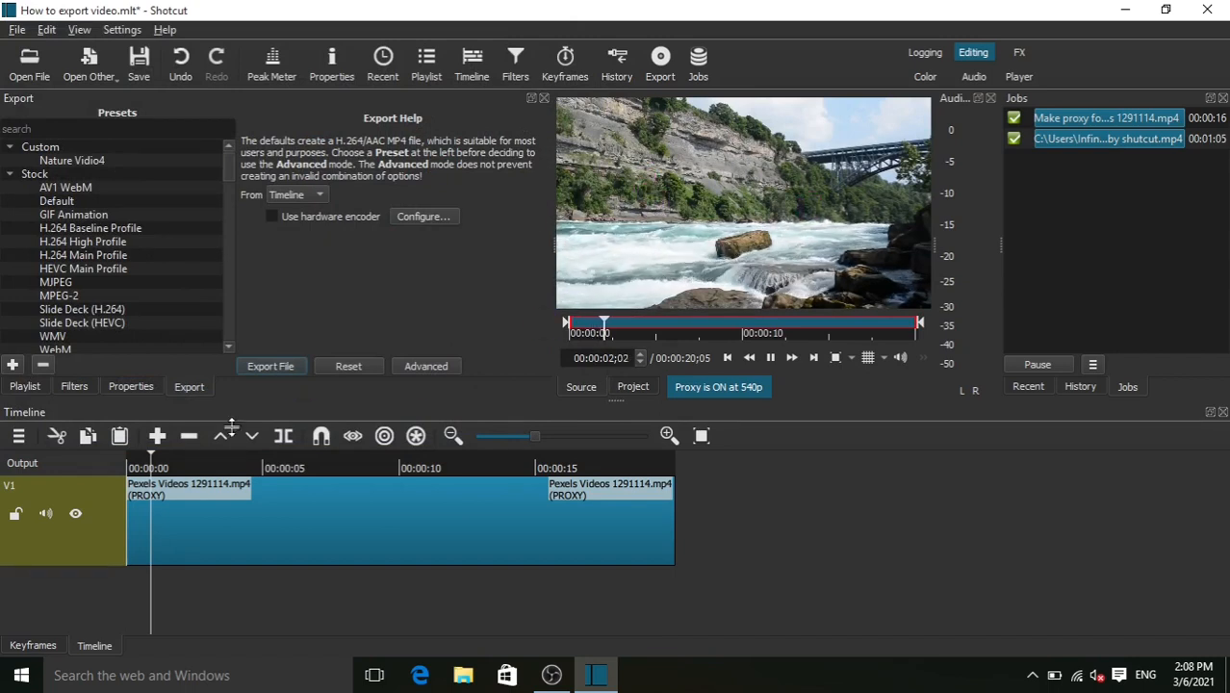
click(24, 386)
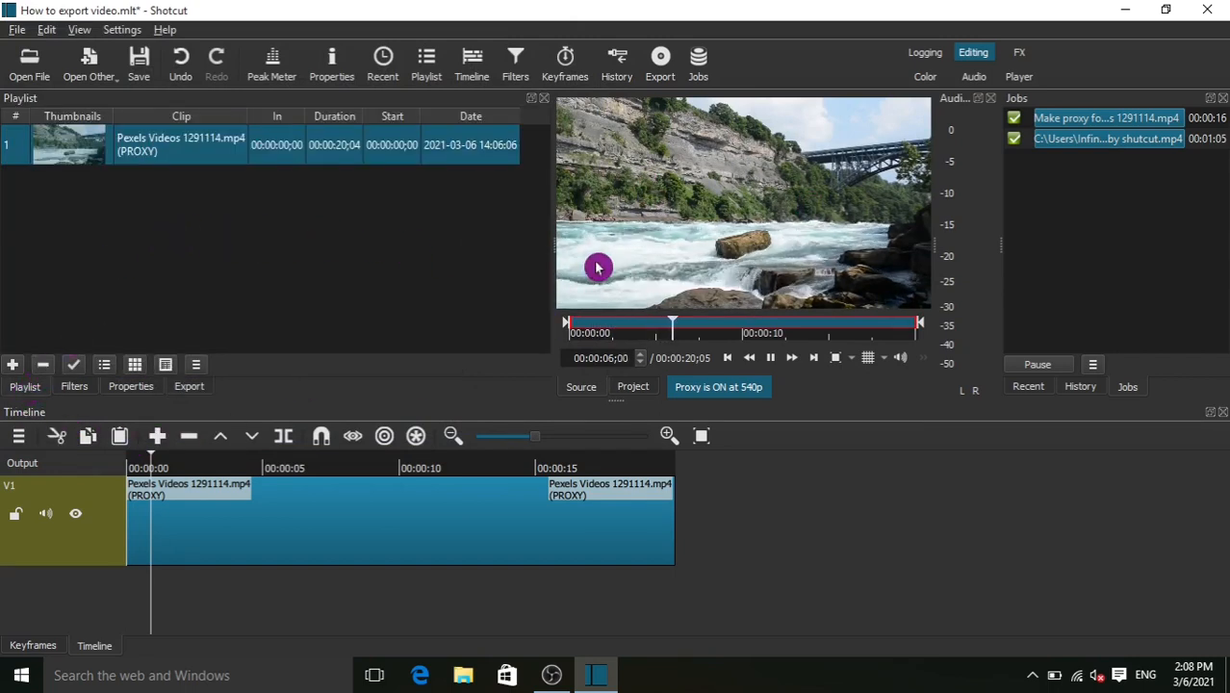
click(12, 363)
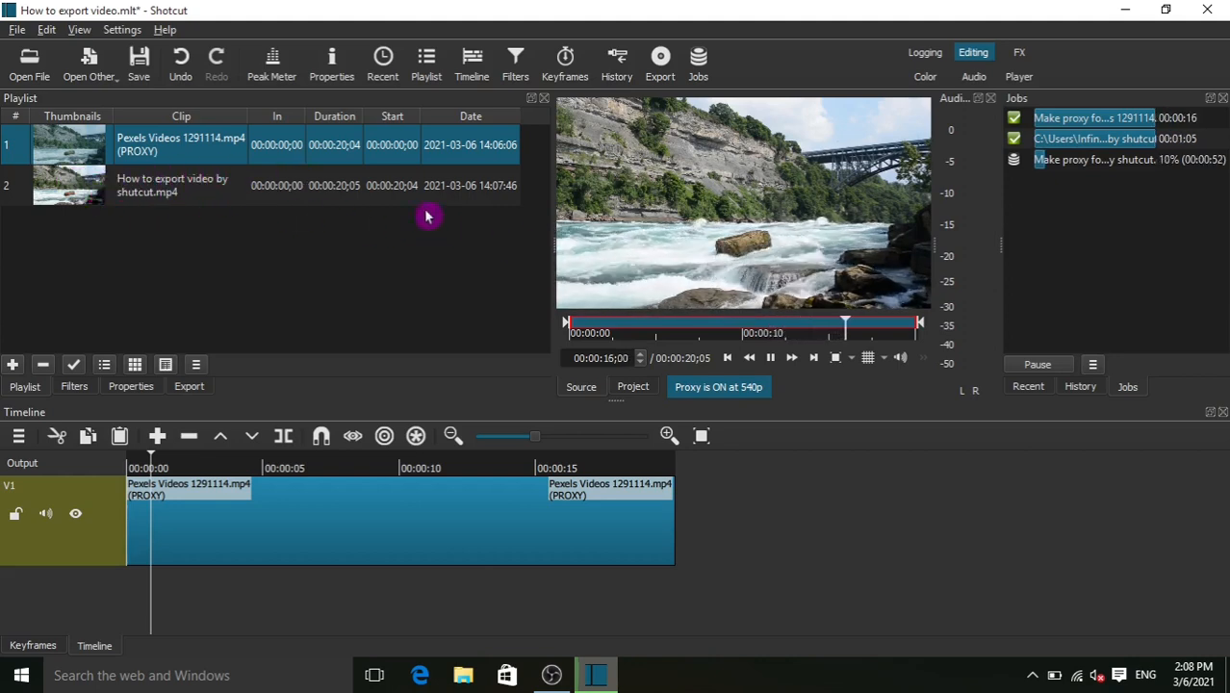
Minimize Shotcut to show the desktop and refresh the desktop several times.
click(1125, 13)
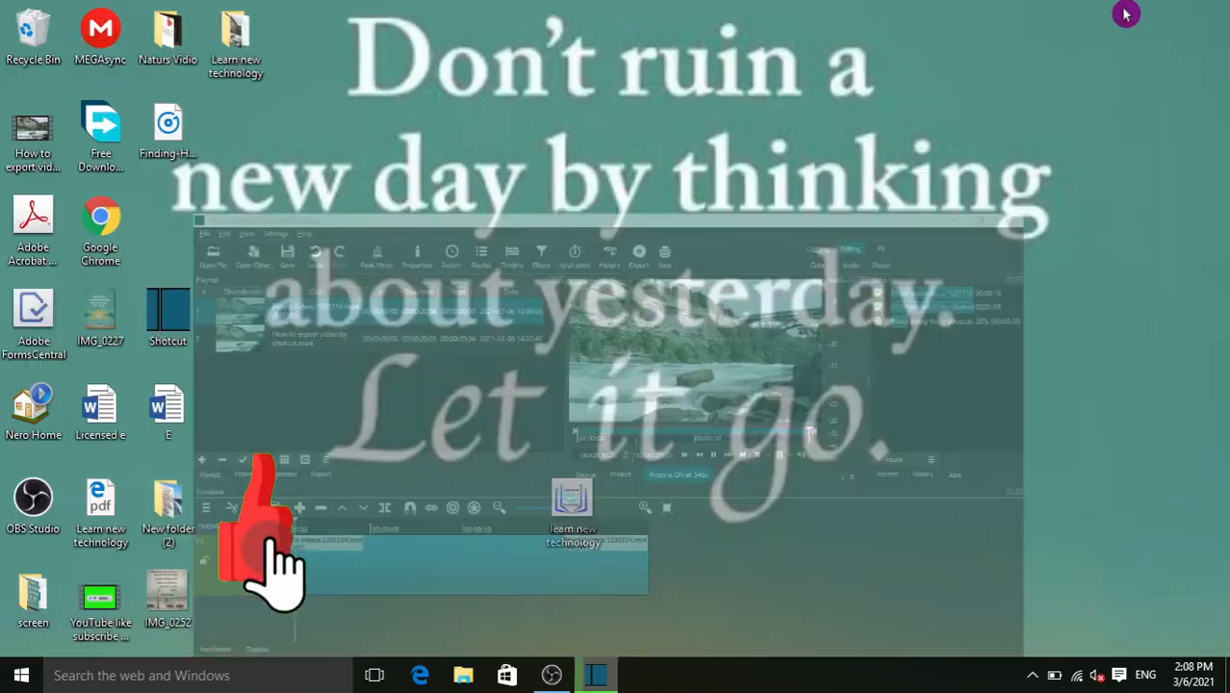
right_click(1031, 312)
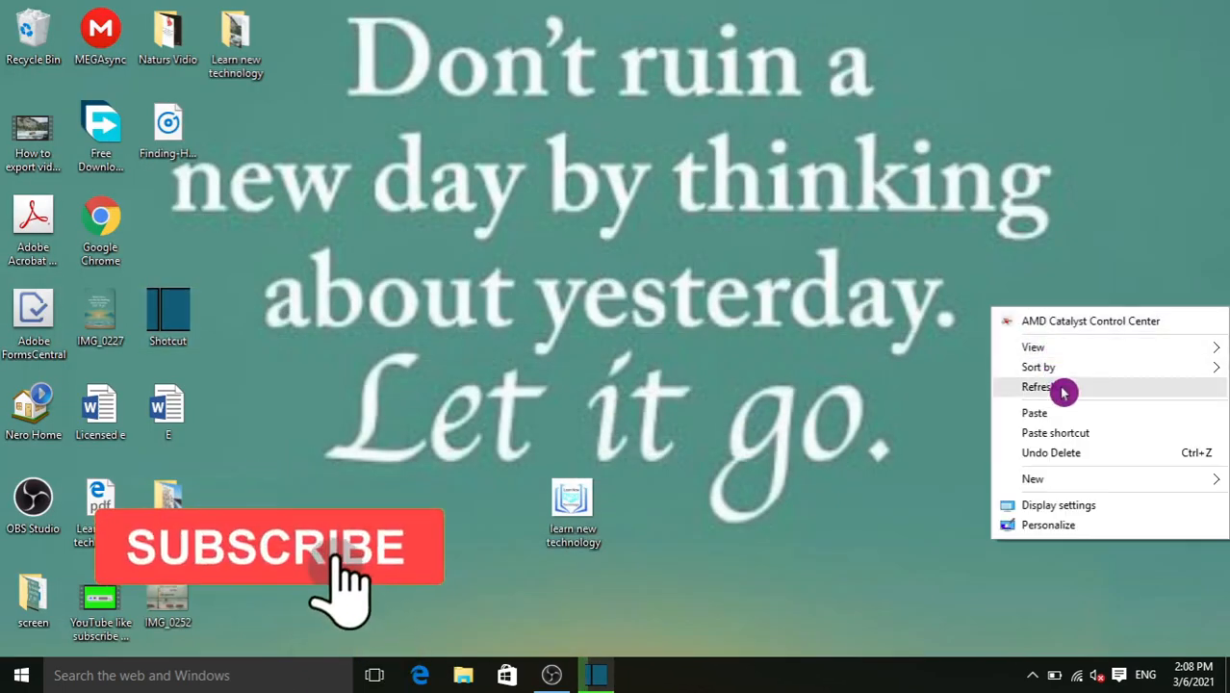
click(1049, 370)
right_click(1069, 322)
click(1088, 369)
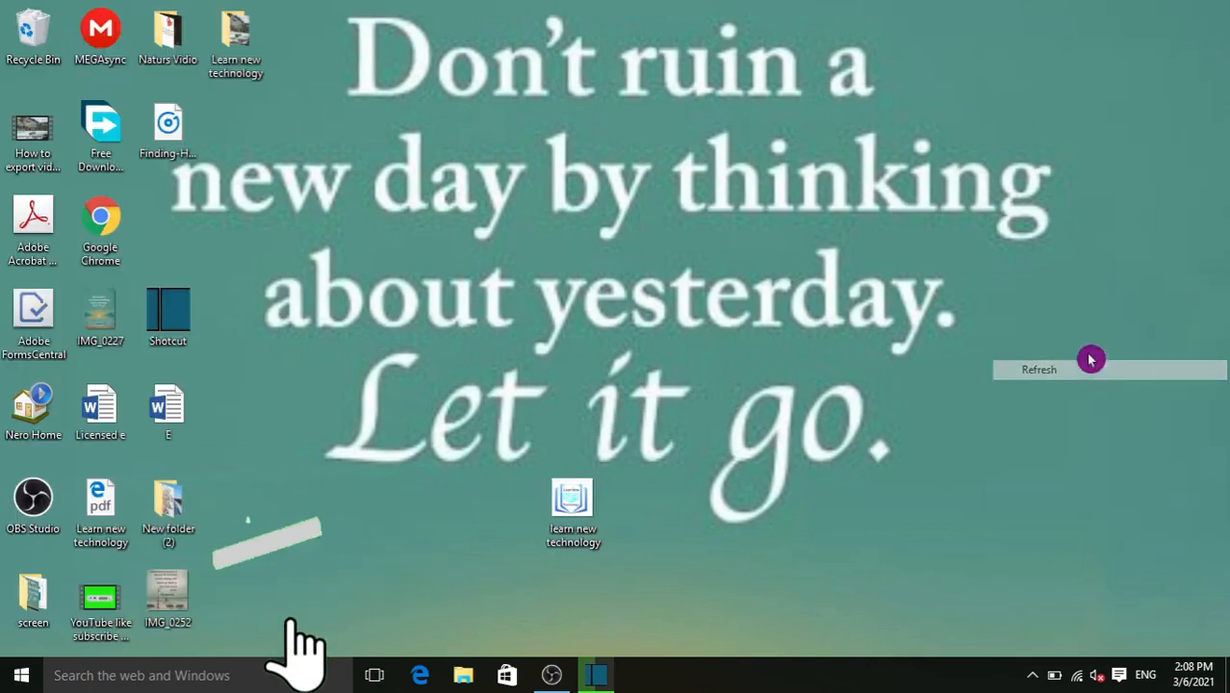
right_click(1070, 312)
click(1091, 385)
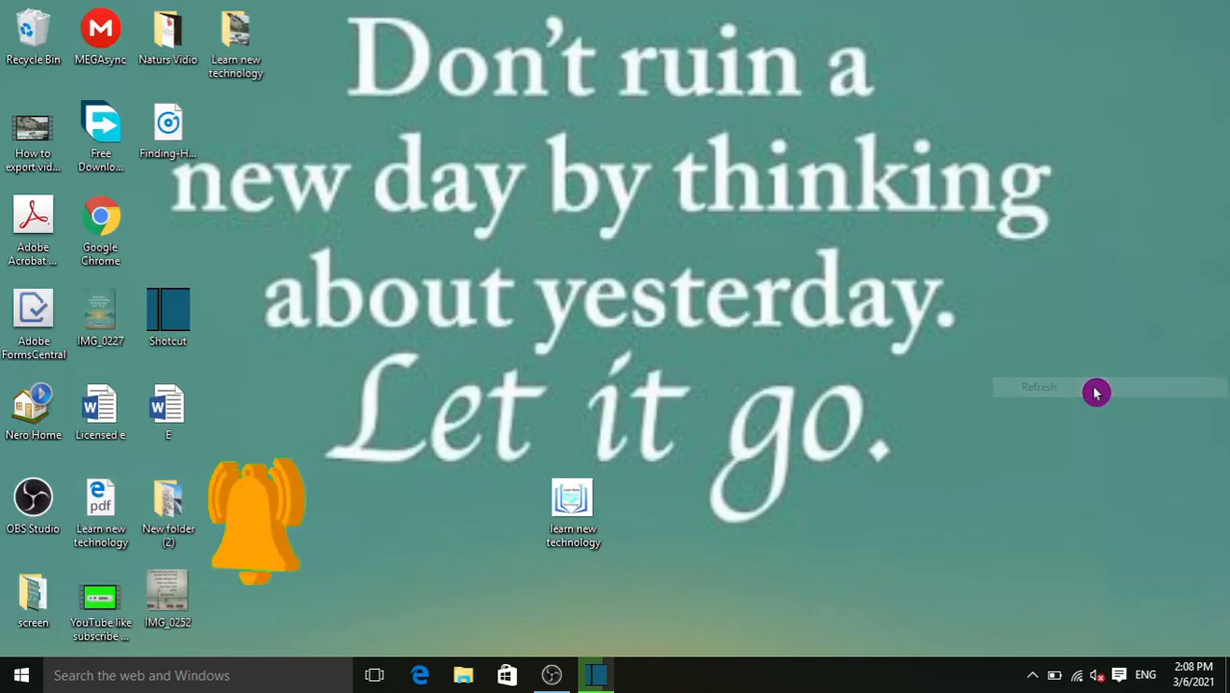
right_click(1092, 317)
click(1098, 386)
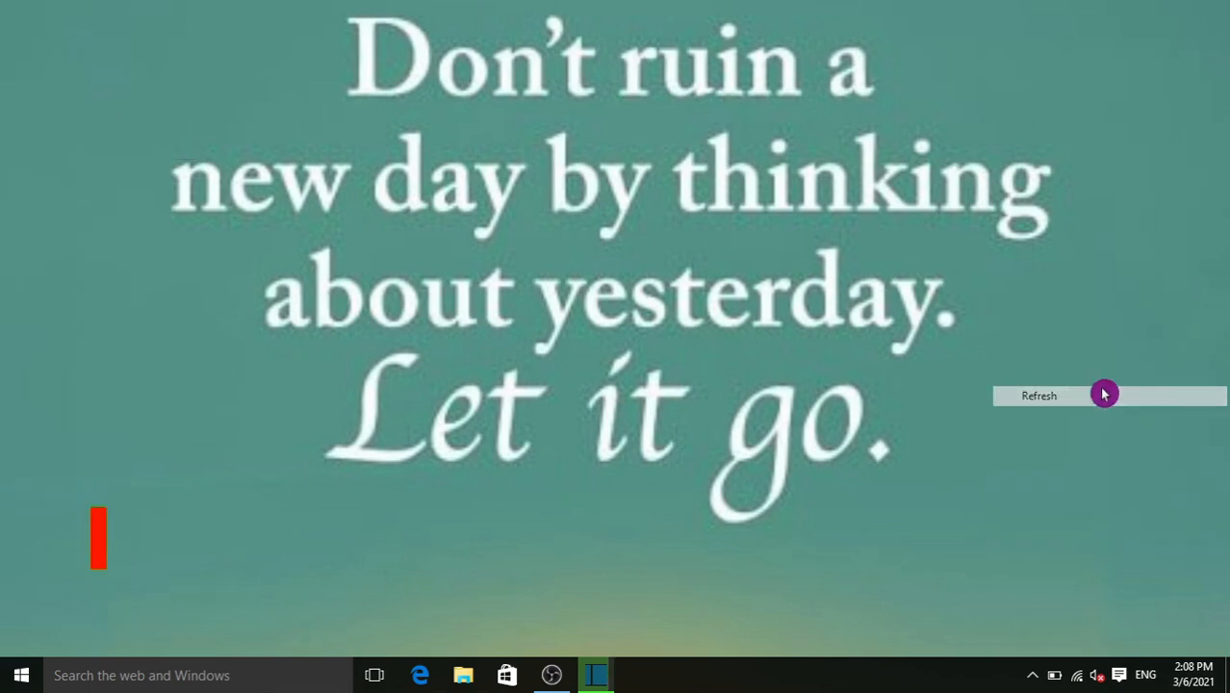
right_click(1098, 310)
click(1100, 386)
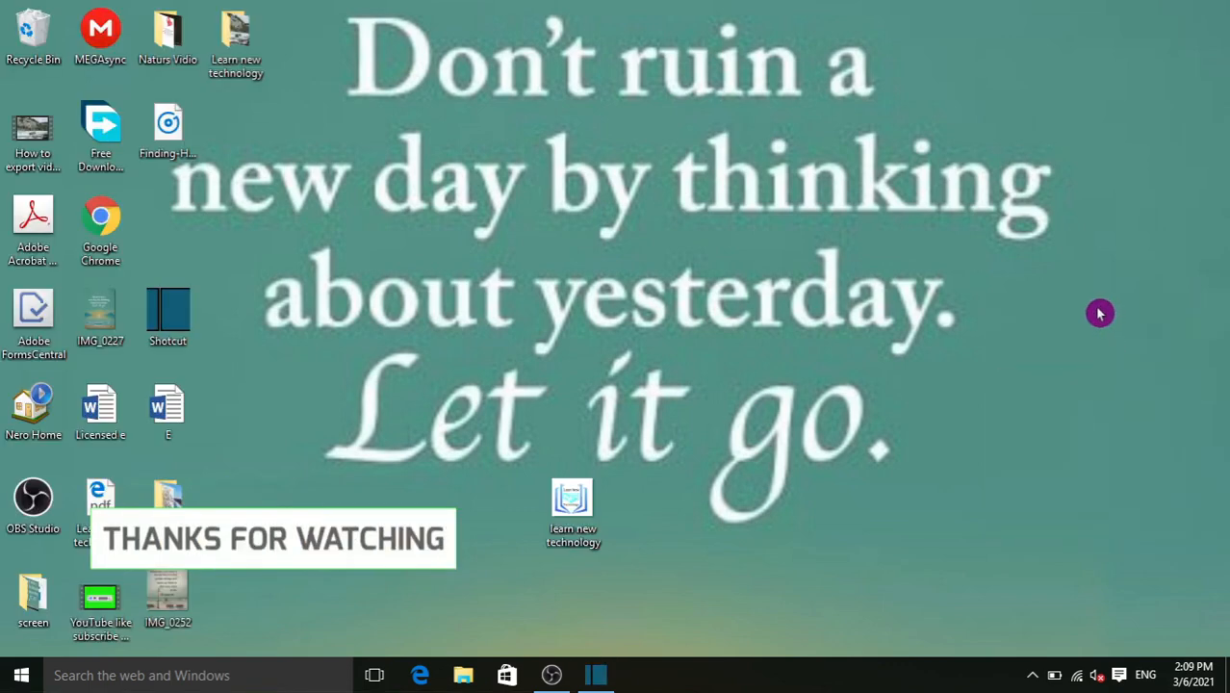
right_click(1098, 310)
click(1100, 393)
right_click(1089, 316)
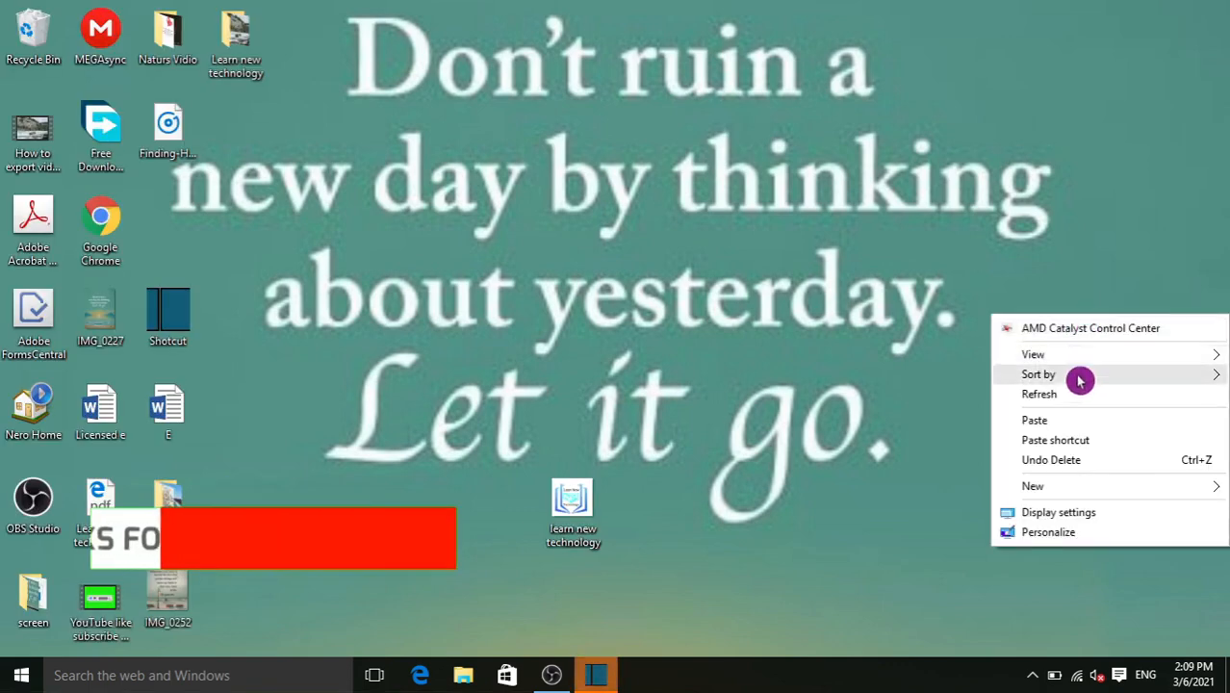